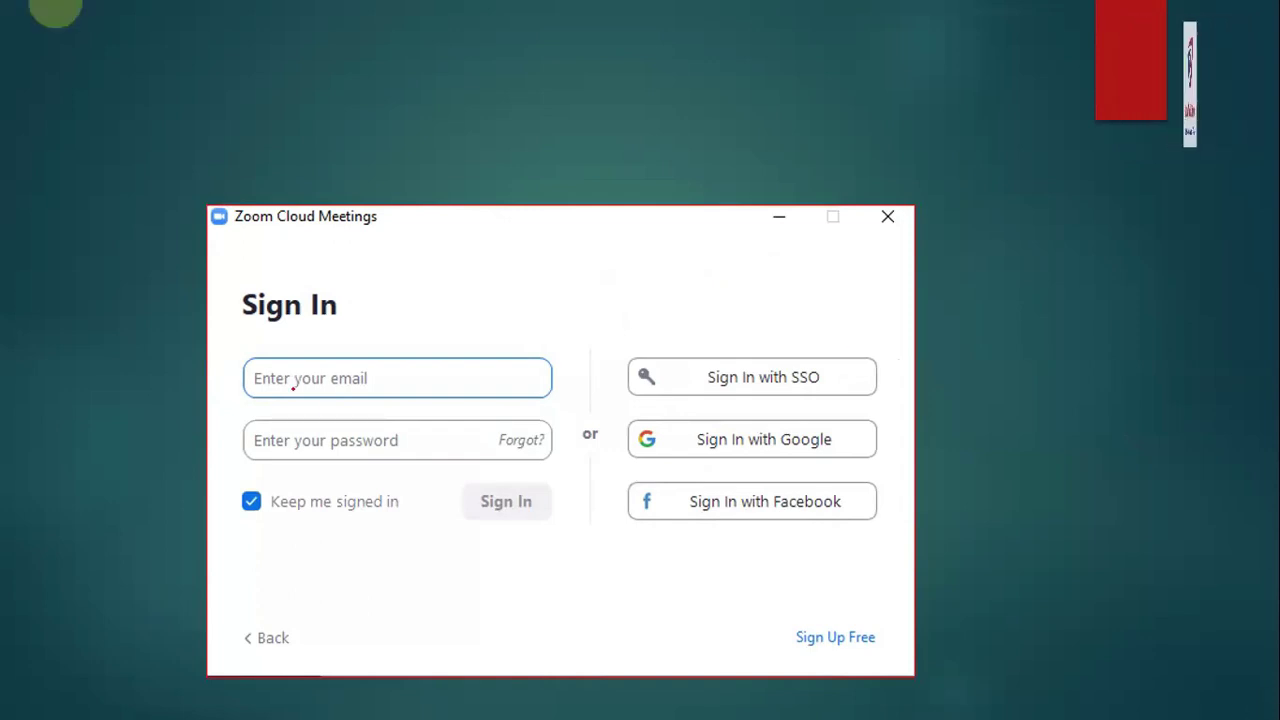
Tick and point arrows at the email and password fields on the Zoom sign-in slide, and circle its Sign In button in red ink.
drag(300, 378, 378, 330)
drag(420, 436, 510, 360)
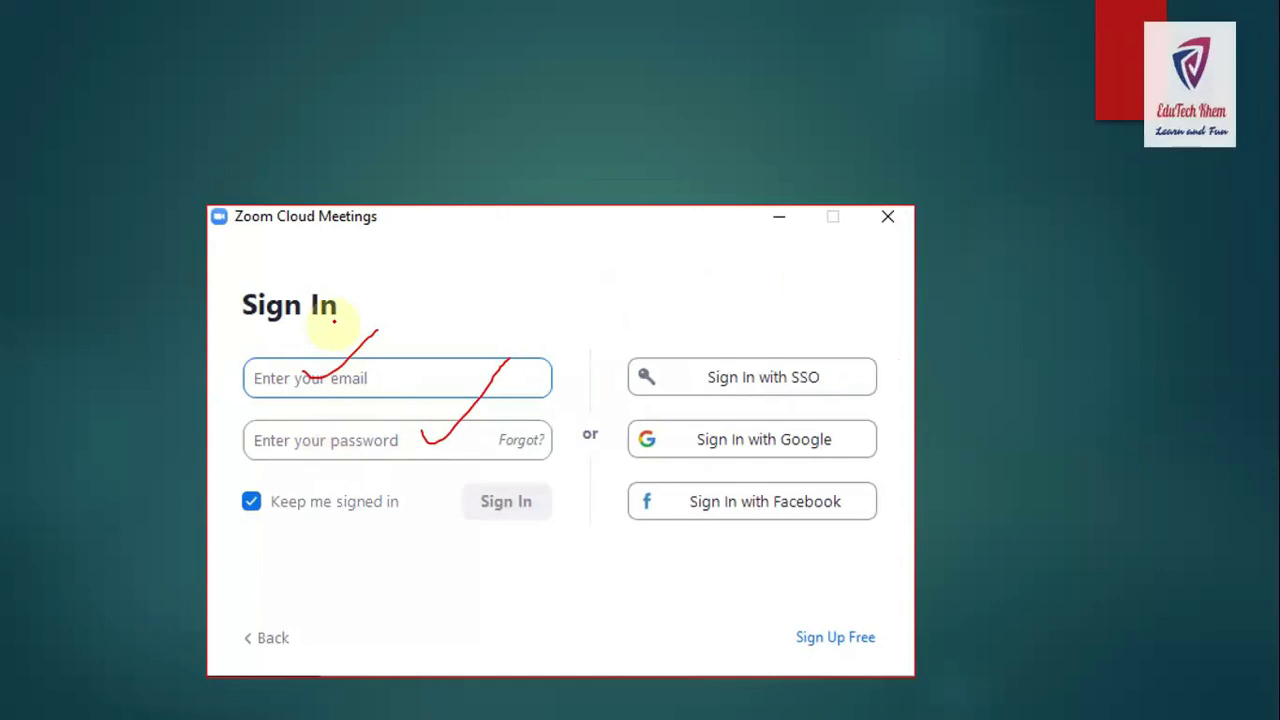
drag(396, 357, 416, 304)
drag(390, 347, 408, 344)
mouse_move(386, 458)
mouse_down()
mouse_move(400, 496)
mouse_move(386, 471)
mouse_move(400, 480)
mouse_up()
mouse_move(536, 490)
mouse_down()
mouse_move(528, 500)
mouse_move(560, 464)
mouse_up()
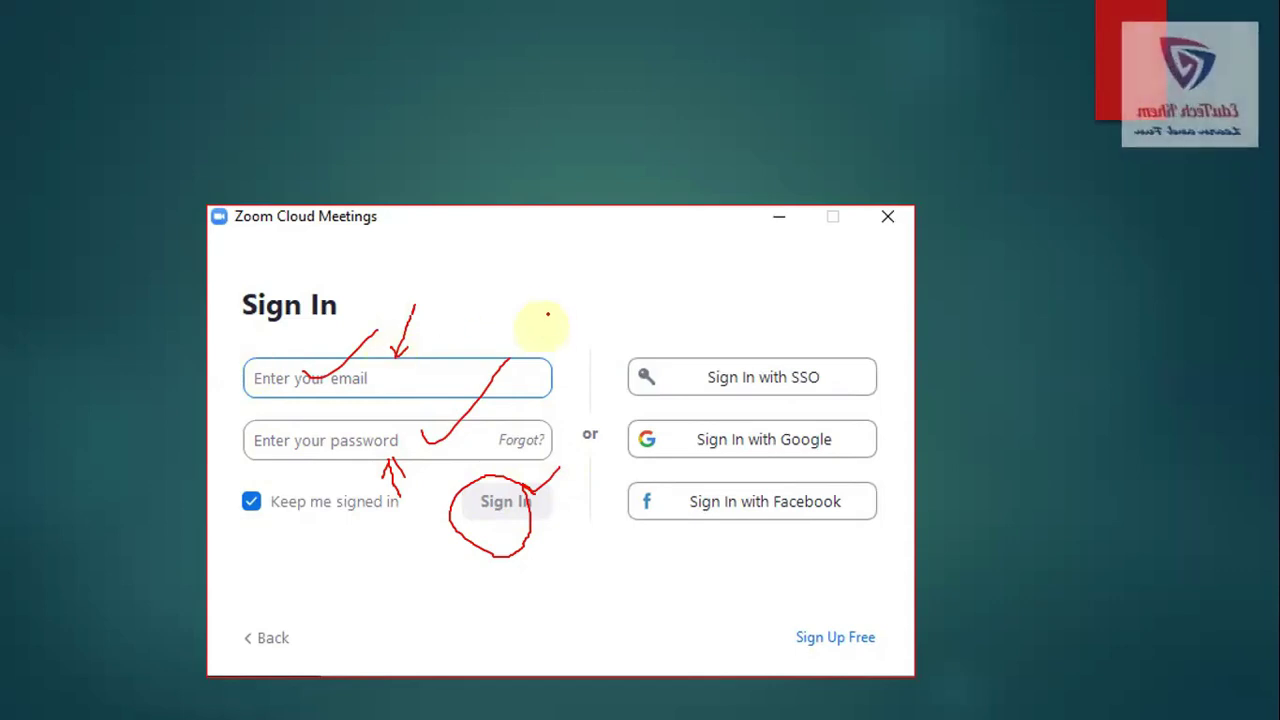
Outline the whole email sign-in form in red ink, and frame the email and password fields inside it.
mouse_move(548, 312)
mouse_down()
mouse_move(578, 540)
mouse_move(522, 288)
mouse_up()
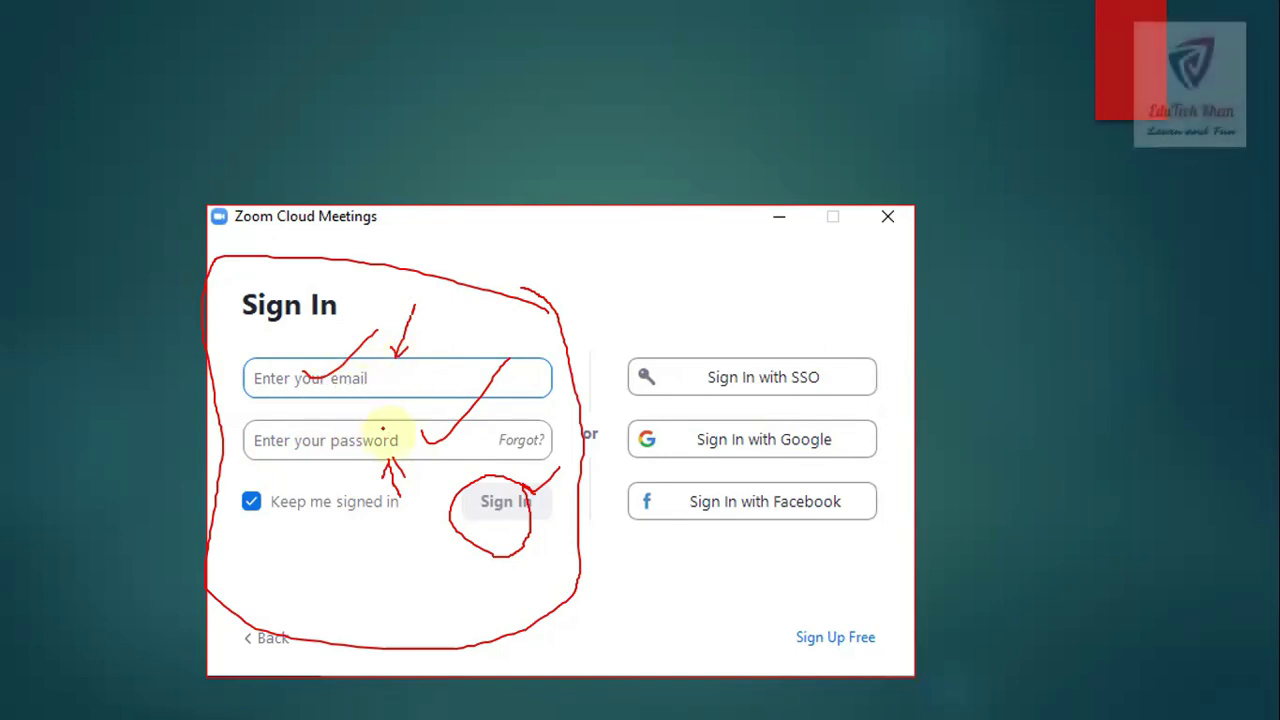
drag(437, 318, 441, 482)
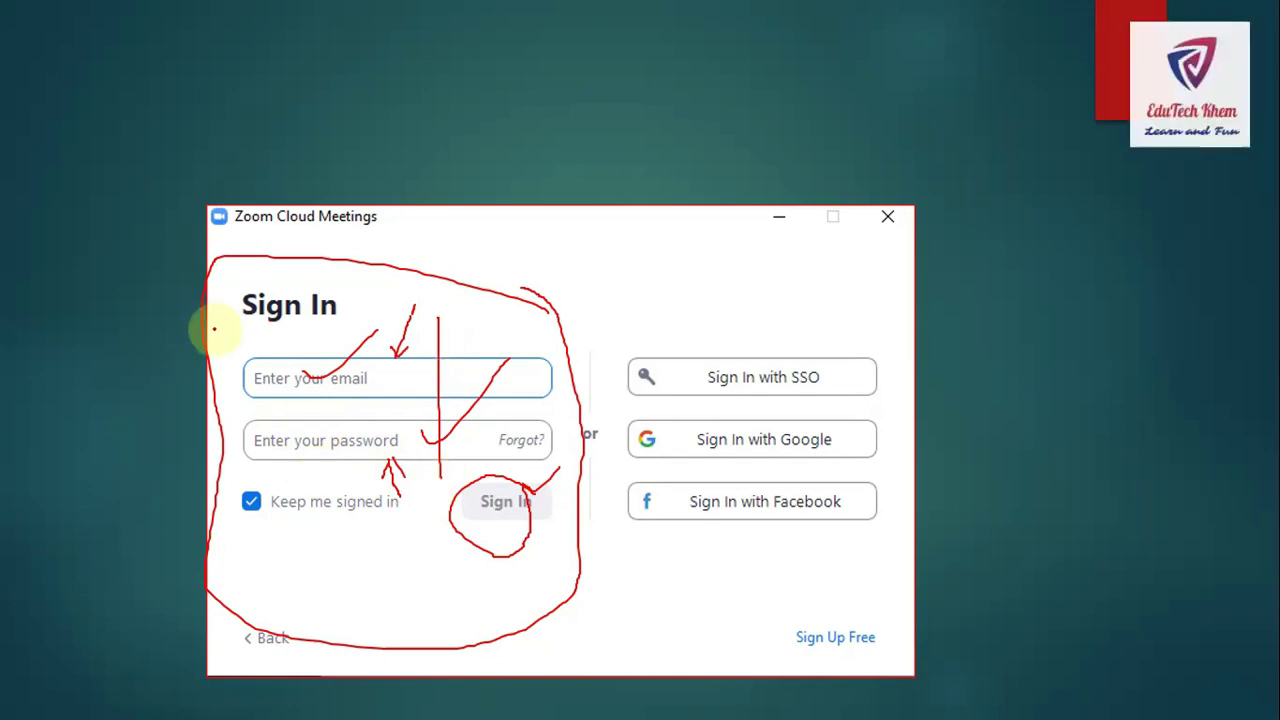
mouse_move(225, 306)
mouse_down()
mouse_move(241, 470)
mouse_move(437, 482)
mouse_up()
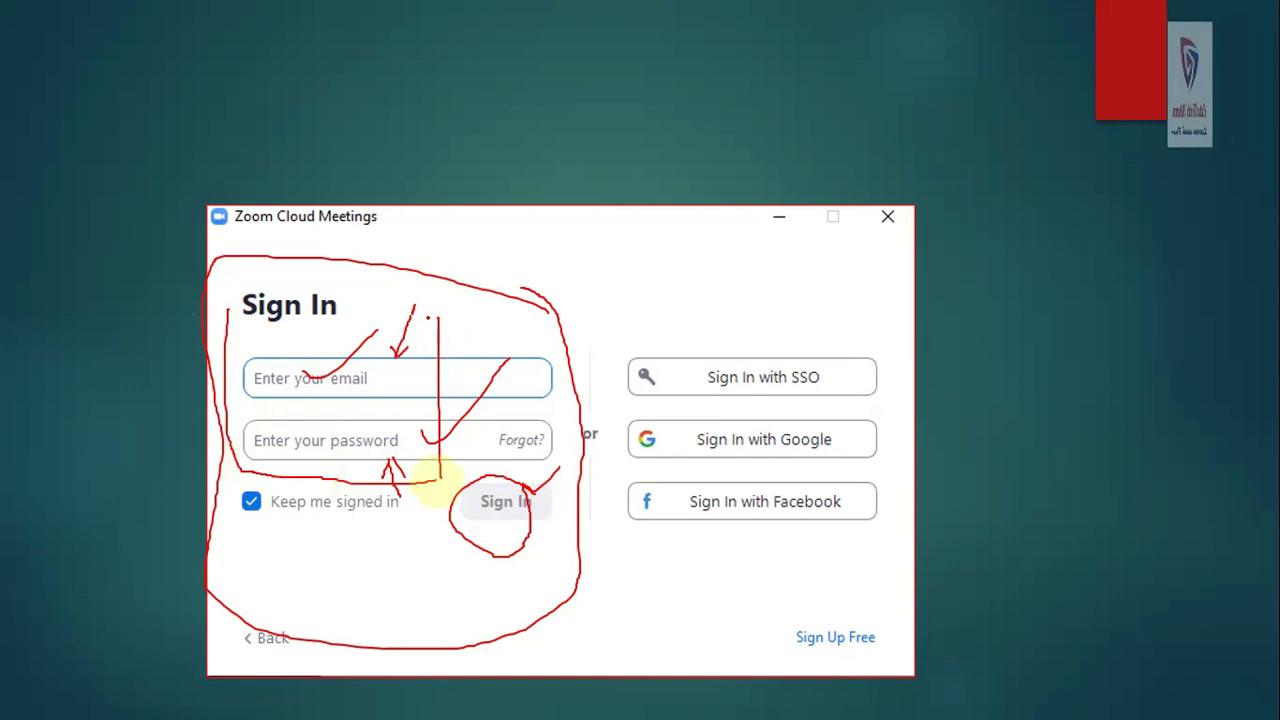
mouse_move(434, 320)
mouse_down()
mouse_move(280, 266)
mouse_move(228, 300)
mouse_up()
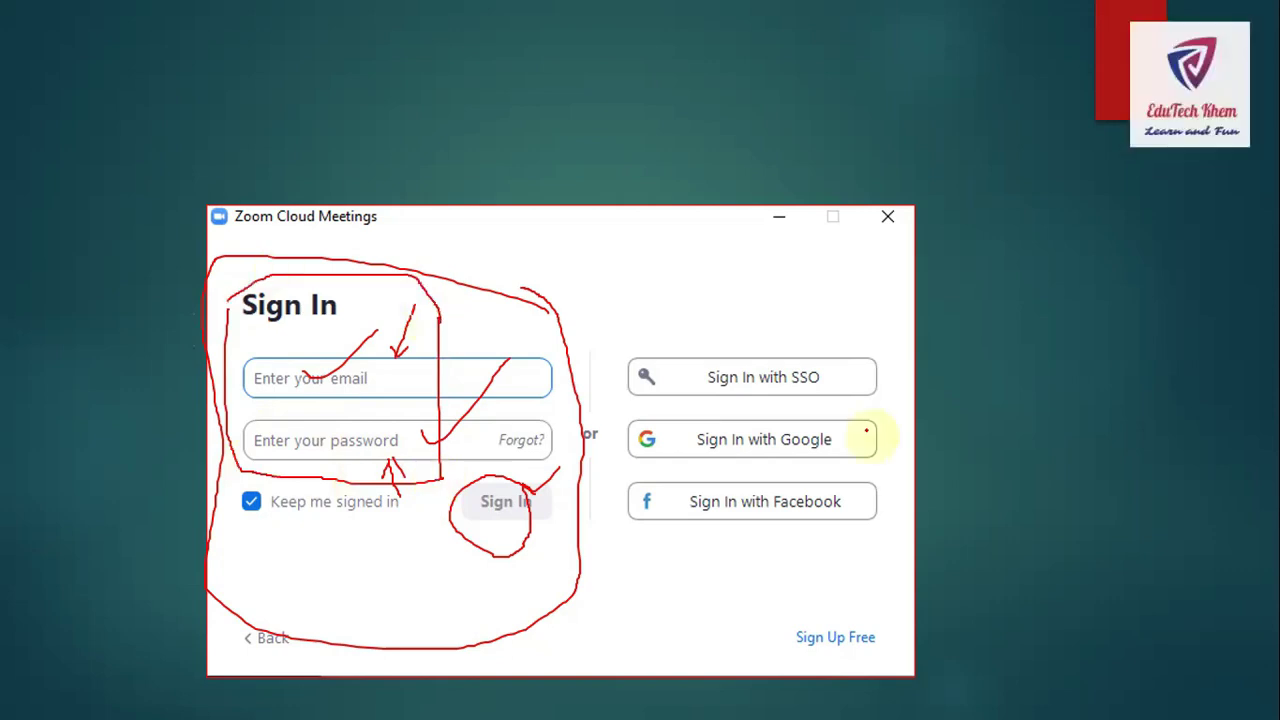
Circle the Google and Facebook sign-in options, and add tick marks to the SSO, Google and Facebook options.
mouse_move(862, 430)
mouse_down()
mouse_move(714, 445)
mouse_move(843, 460)
mouse_move(869, 431)
mouse_up()
mouse_move(858, 488)
mouse_down()
mouse_move(646, 492)
mouse_move(860, 492)
mouse_up()
drag(762, 368, 813, 316)
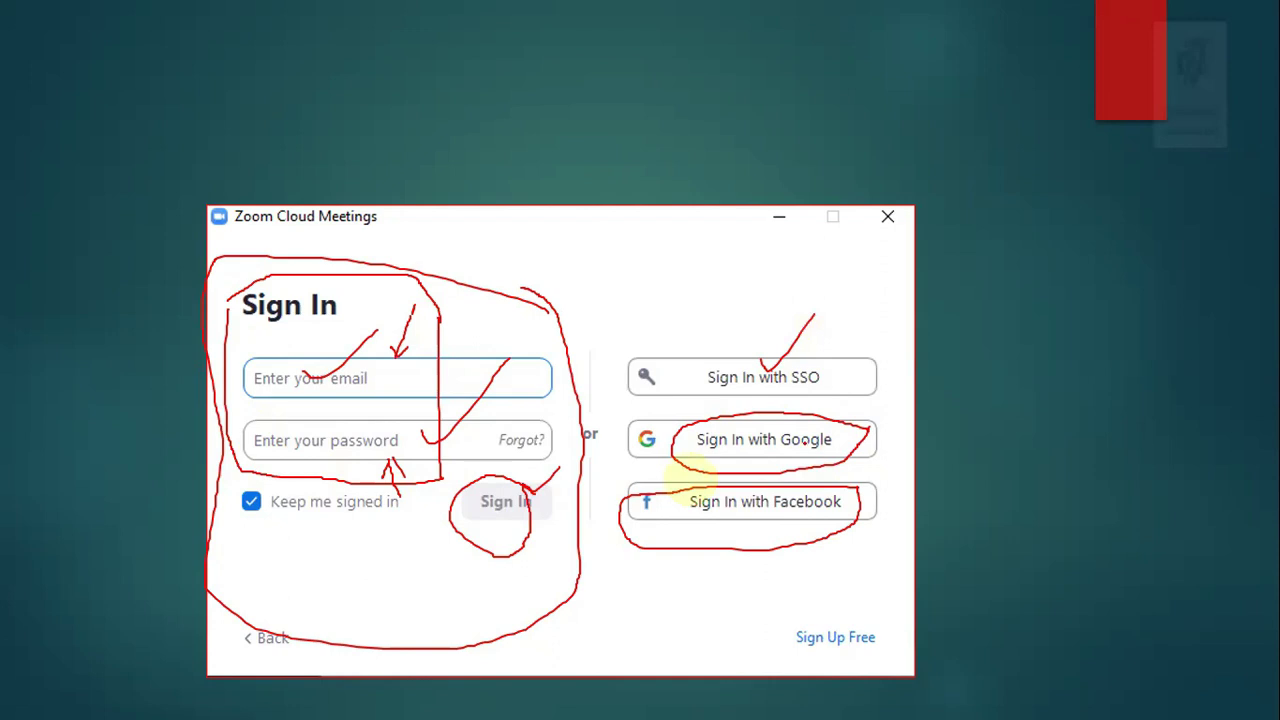
drag(851, 432, 948, 410)
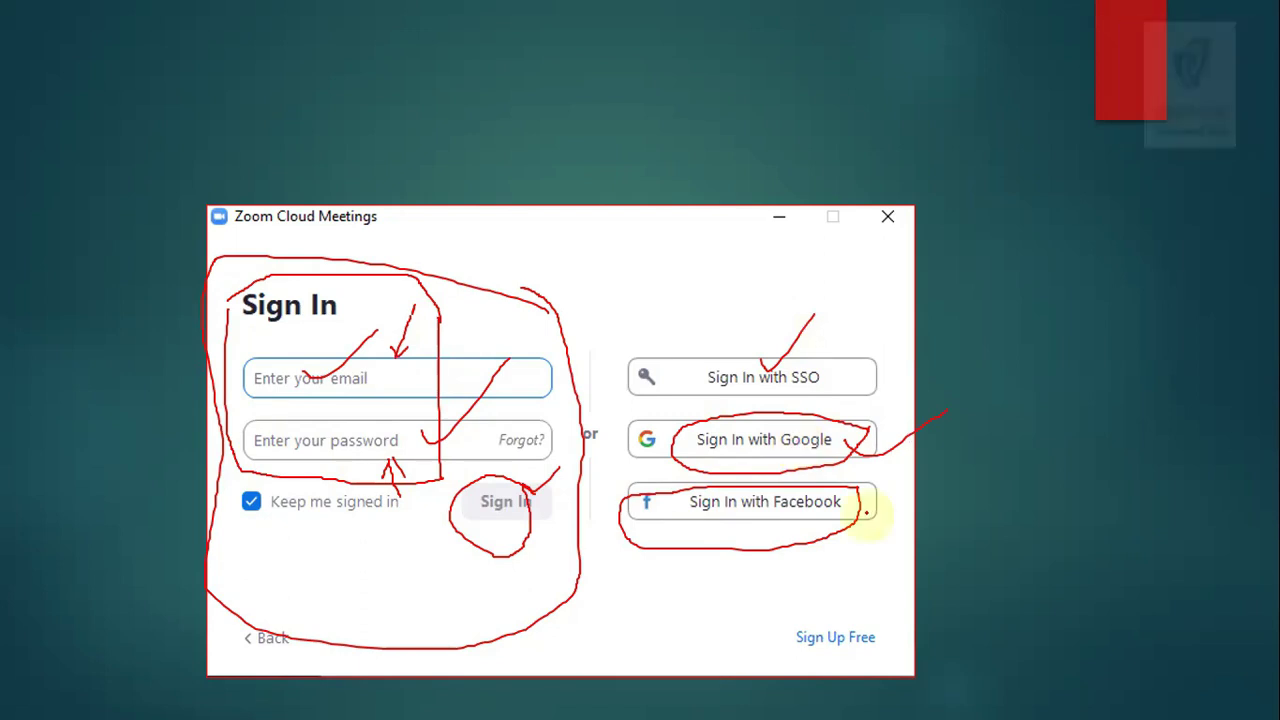
drag(875, 542, 920, 520)
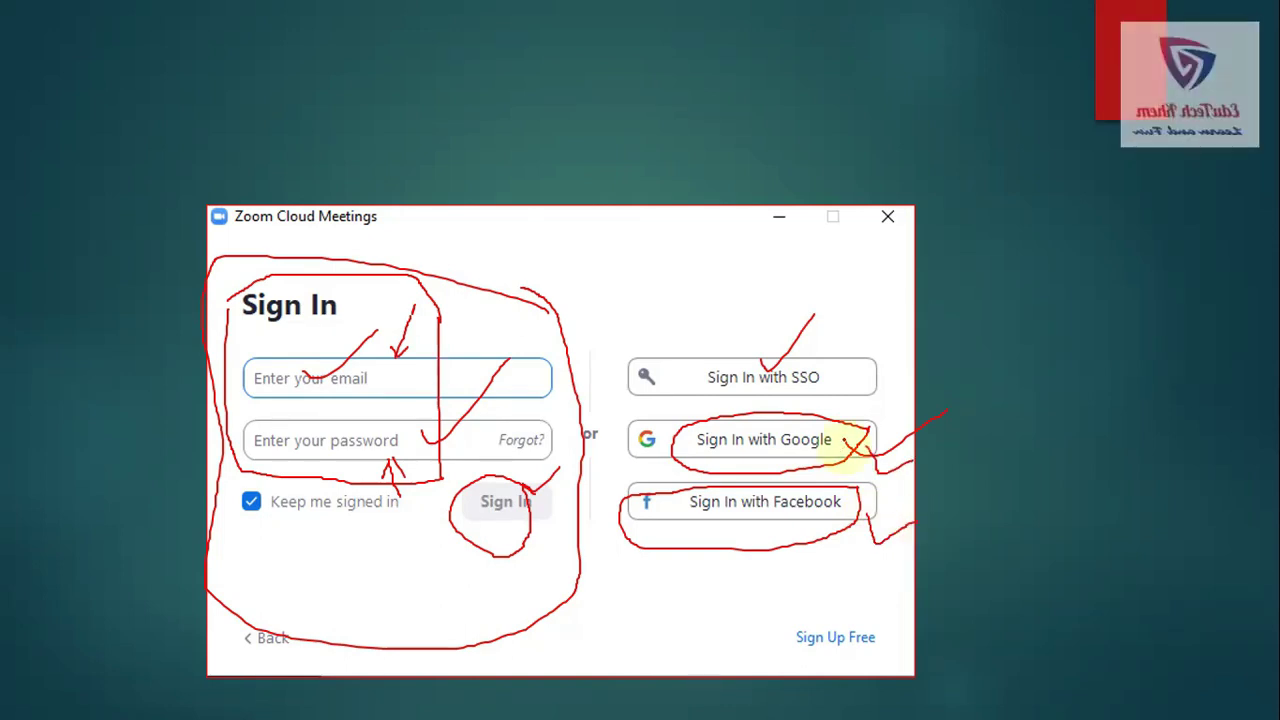
drag(851, 443, 946, 410)
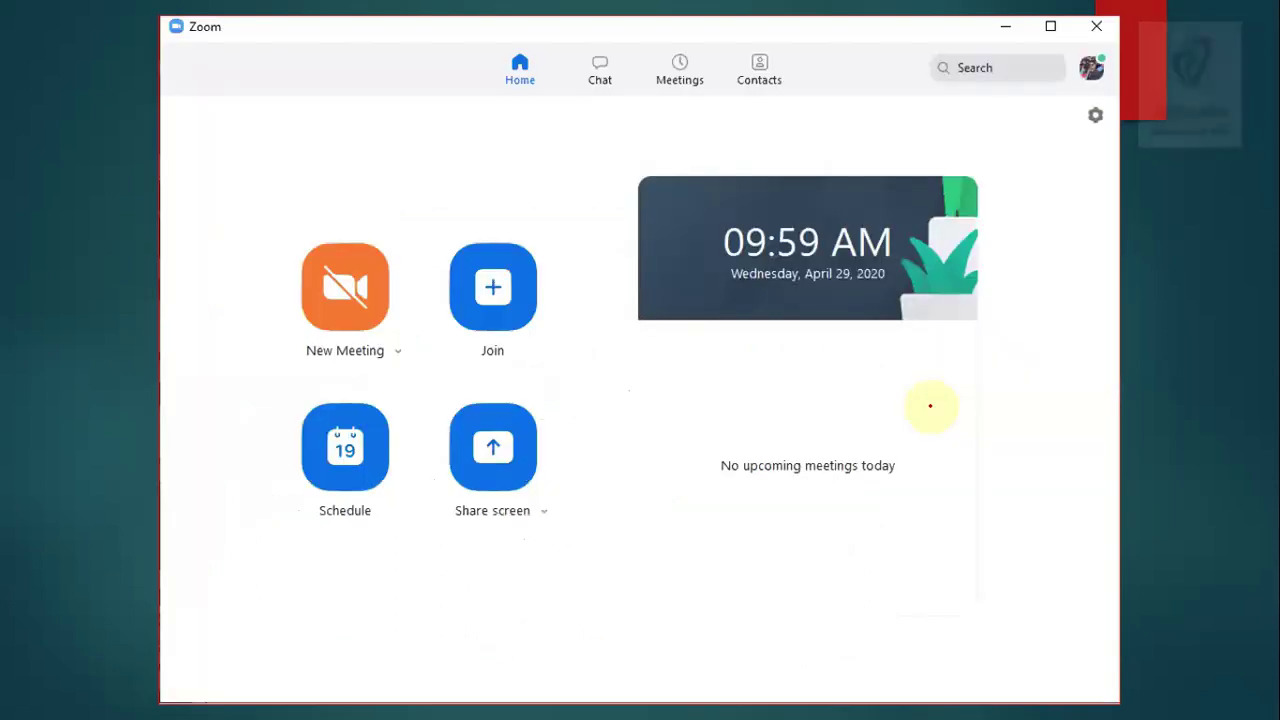
Circle the four meeting buttons on the Zoom Home slide, and mark the settings gear and profile picture in red ink.
mouse_move(560, 216)
mouse_down()
mouse_move(530, 205)
mouse_move(257, 590)
mouse_move(523, 189)
mouse_move(494, 194)
mouse_up()
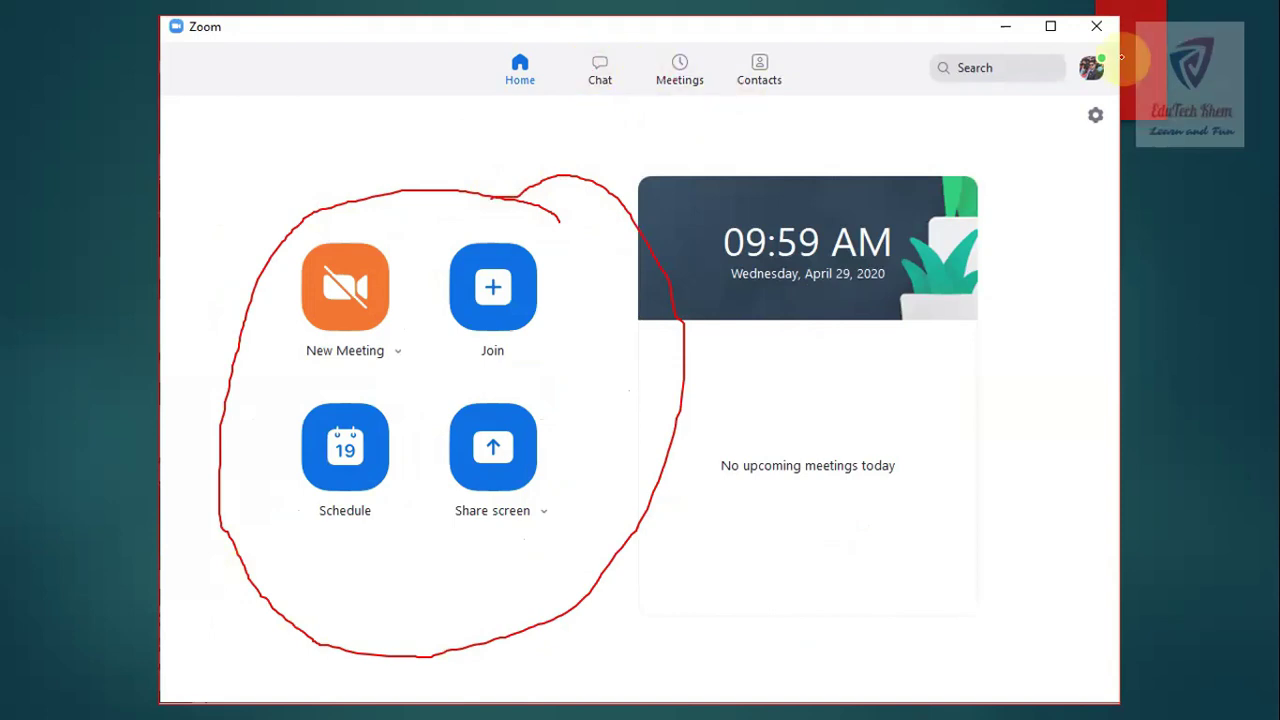
drag(1090, 104, 1025, 101)
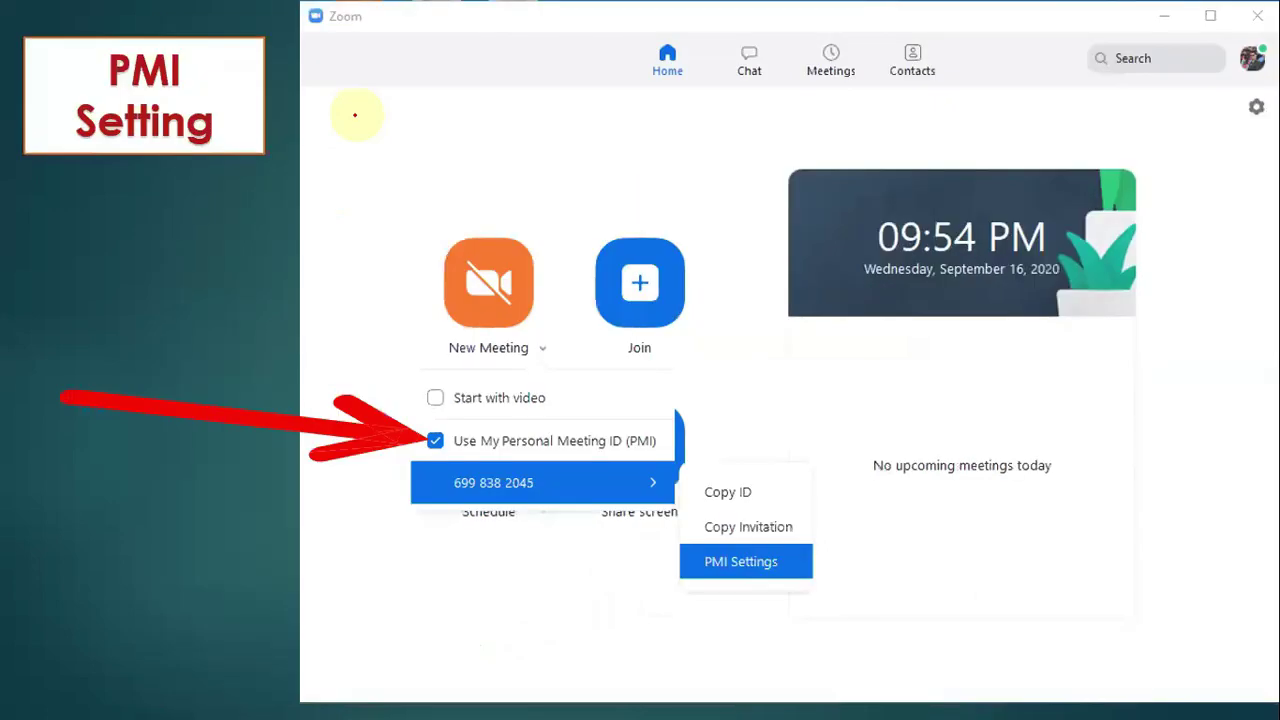
On the PMI Setting slide, circle the New Meeting arrow, tick the video and Personal Meeting ID options, and circle PMI Settings.
mouse_move(533, 338)
mouse_down()
mouse_move(536, 360)
mouse_move(555, 358)
mouse_move(545, 333)
mouse_up()
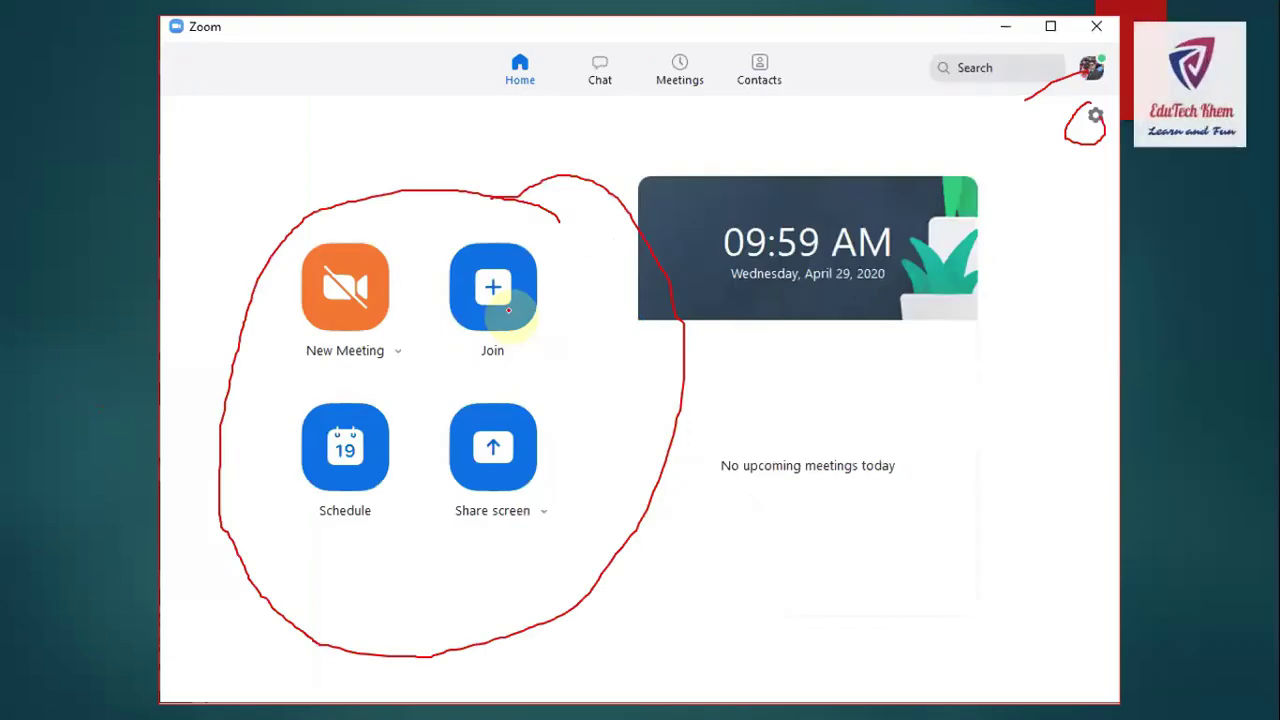
drag(418, 330, 424, 676)
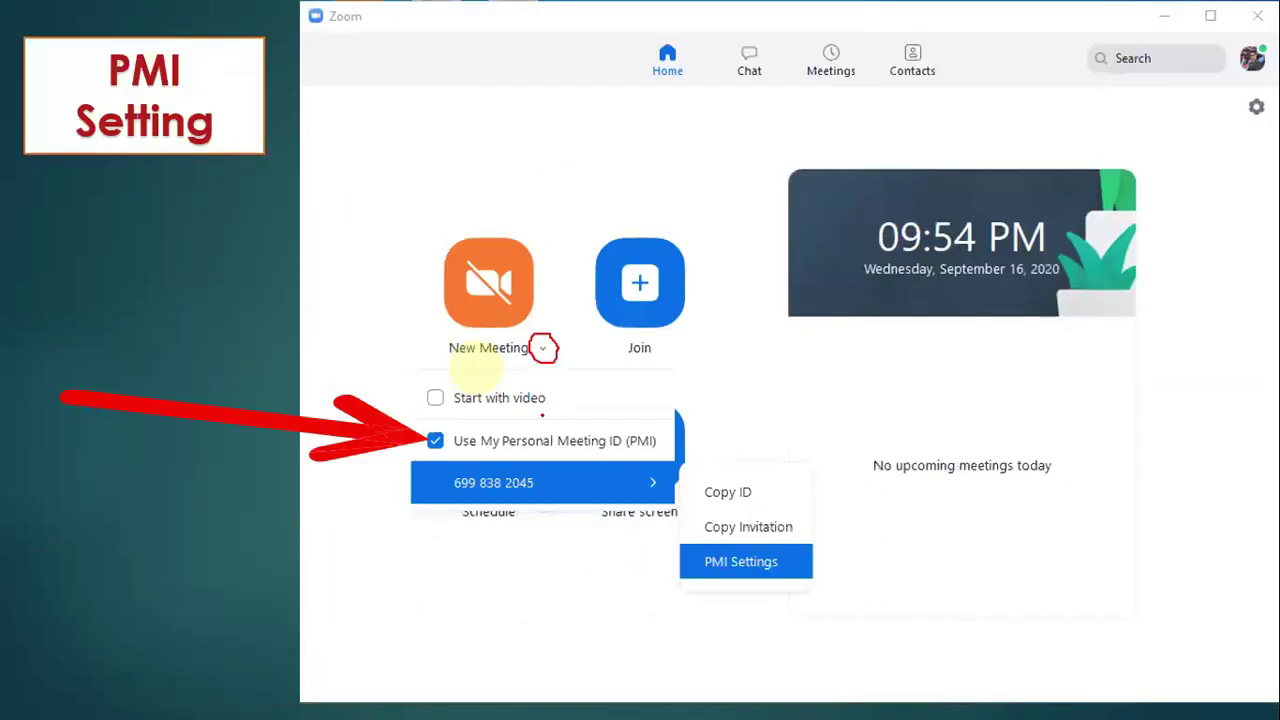
drag(566, 390, 621, 370)
mouse_move(666, 440)
mouse_down()
mouse_move(684, 456)
mouse_move(740, 392)
mouse_up()
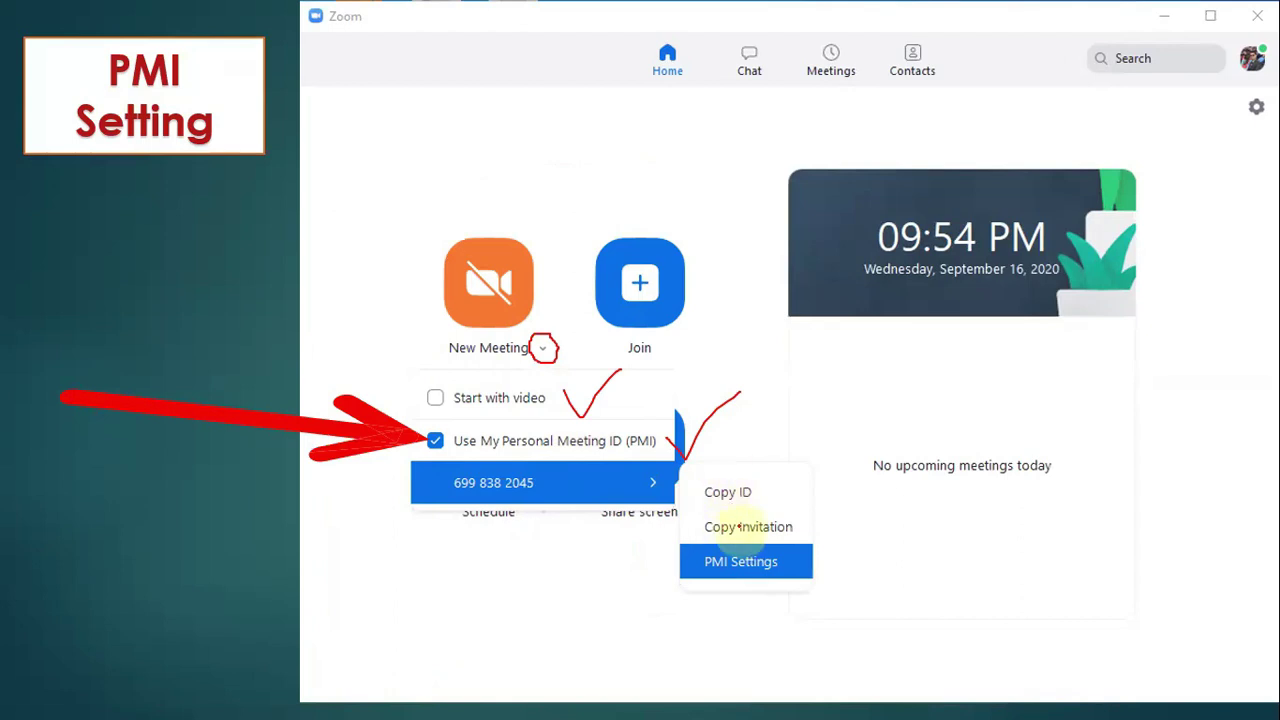
mouse_move(780, 546)
mouse_down()
mouse_move(714, 590)
mouse_move(800, 565)
mouse_move(780, 546)
mouse_up()
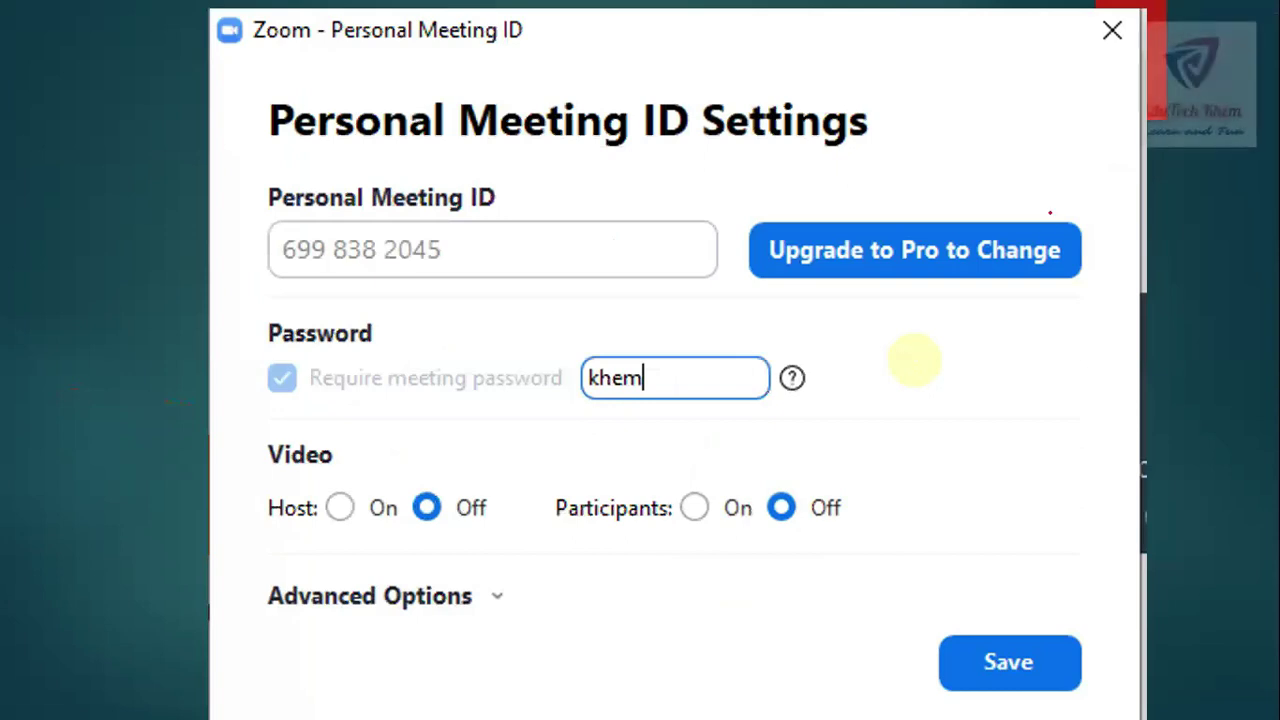
Outline the Personal Meeting ID Settings slide, circling the meeting ID, meeting password, host video Off option and Save button.
mouse_move(1093, 83)
mouse_down()
mouse_move(206, 180)
mouse_move(478, 683)
mouse_up()
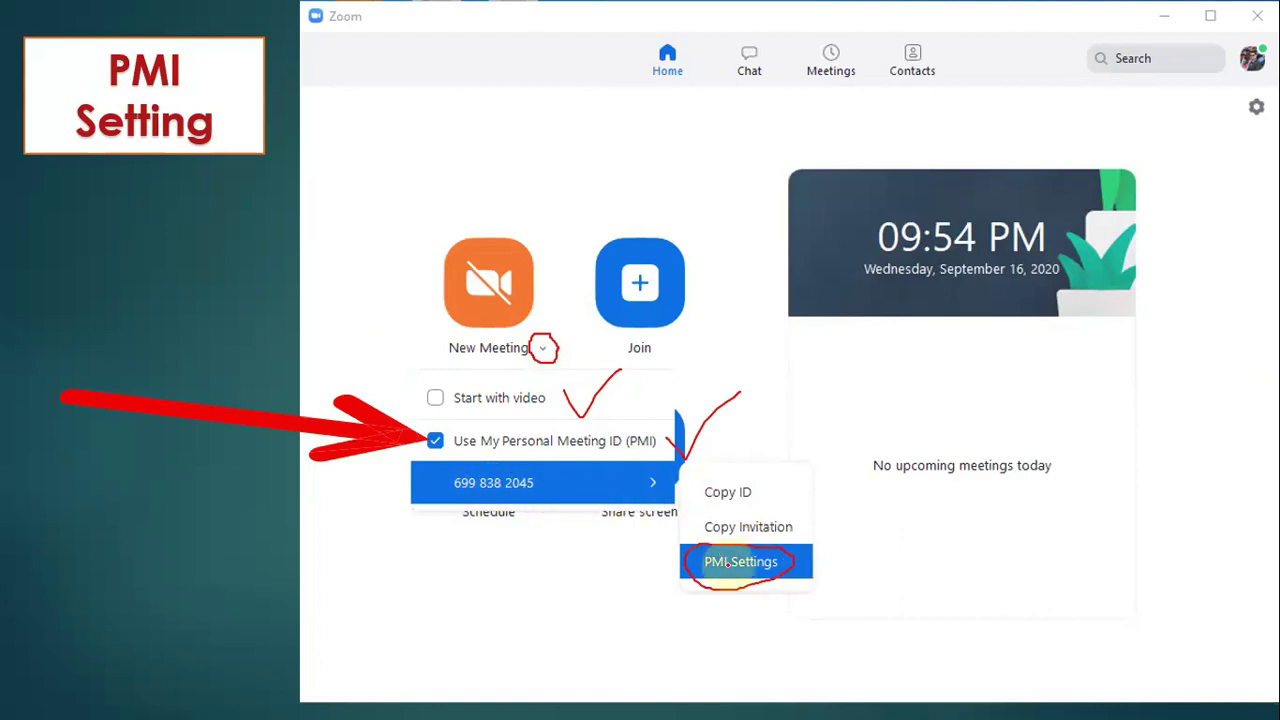
click(727, 562)
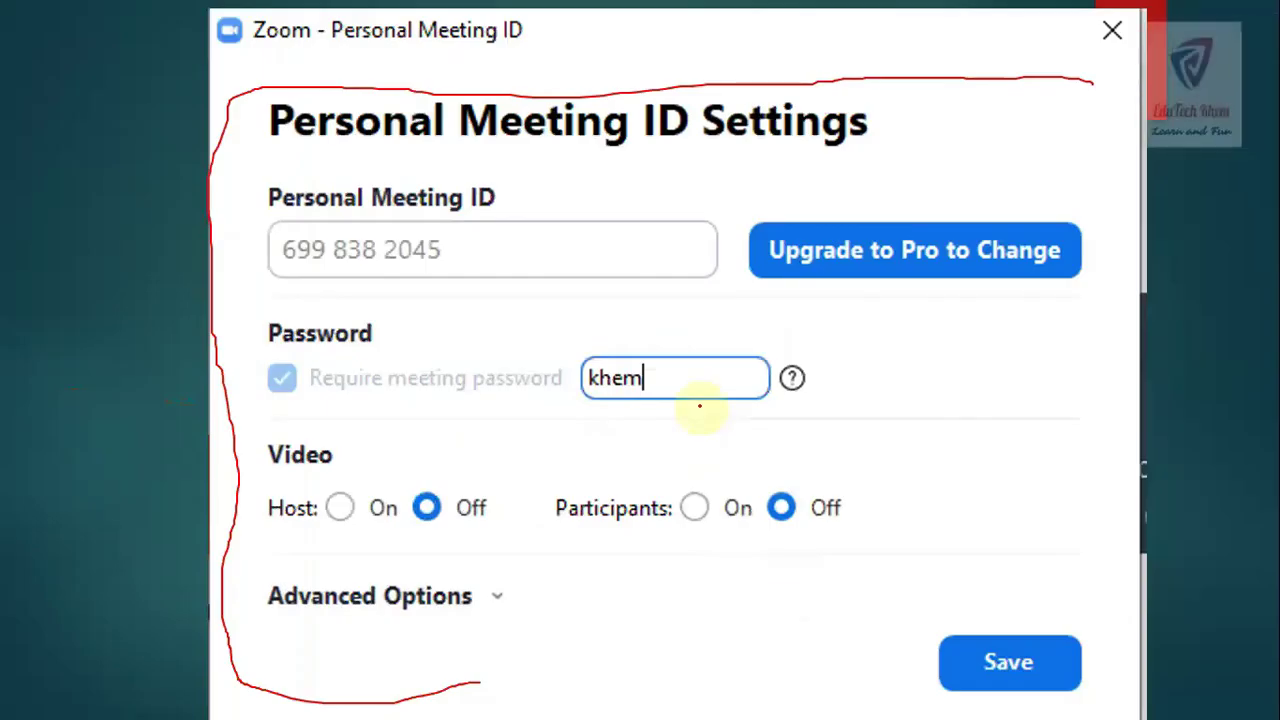
mouse_move(457, 243)
mouse_down()
mouse_move(366, 223)
mouse_move(465, 255)
mouse_move(465, 244)
mouse_up()
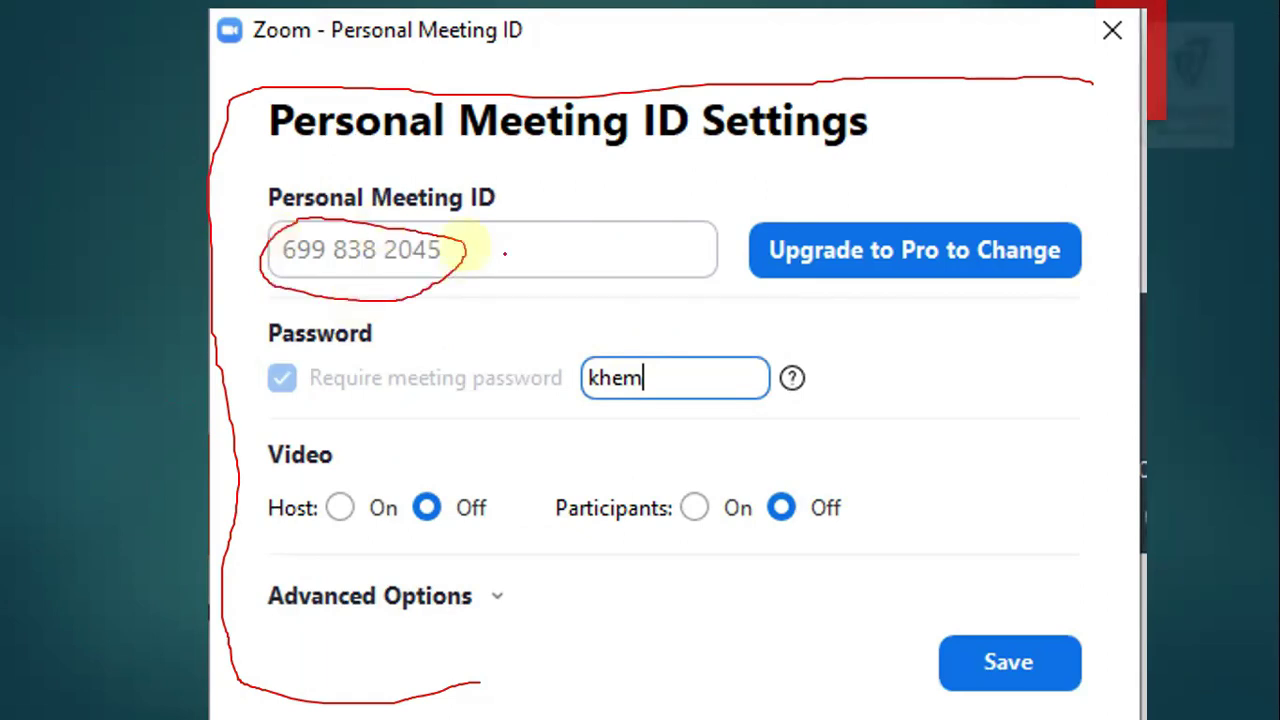
mouse_move(660, 372)
mouse_down()
mouse_move(575, 412)
mouse_move(660, 378)
mouse_up()
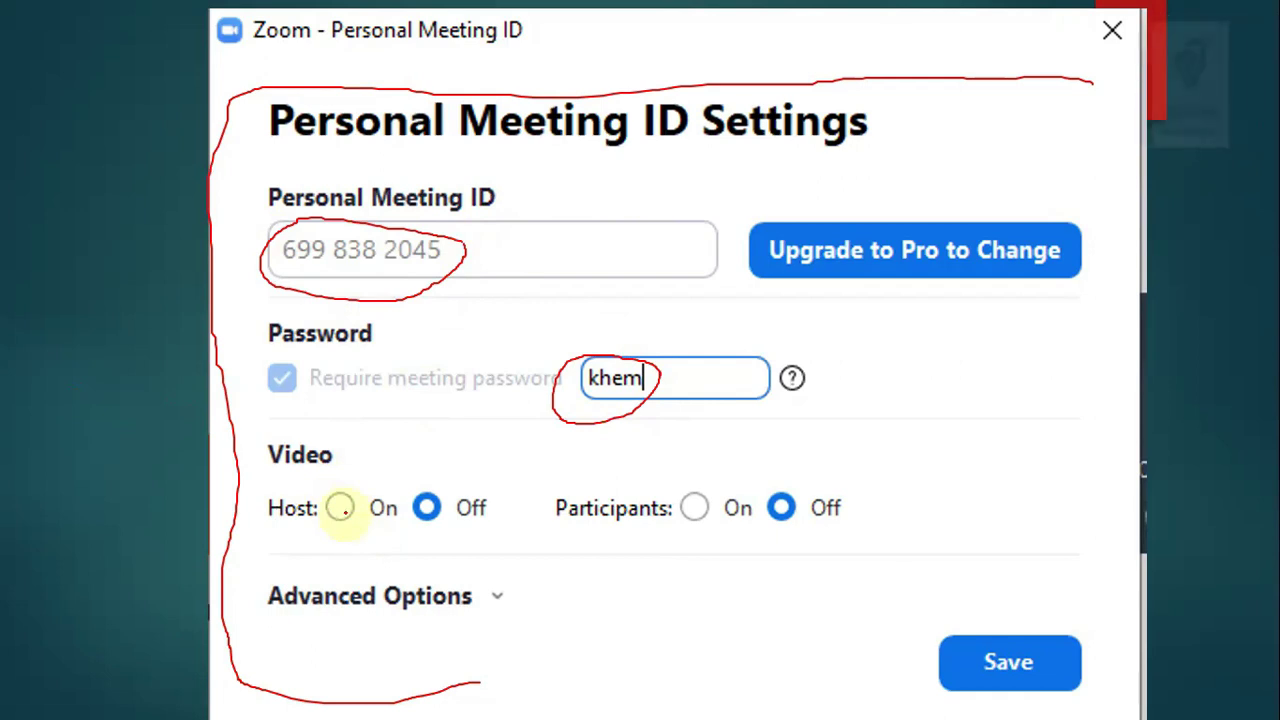
mouse_move(420, 520)
mouse_down()
mouse_move(500, 486)
mouse_move(429, 543)
mouse_move(453, 537)
mouse_up()
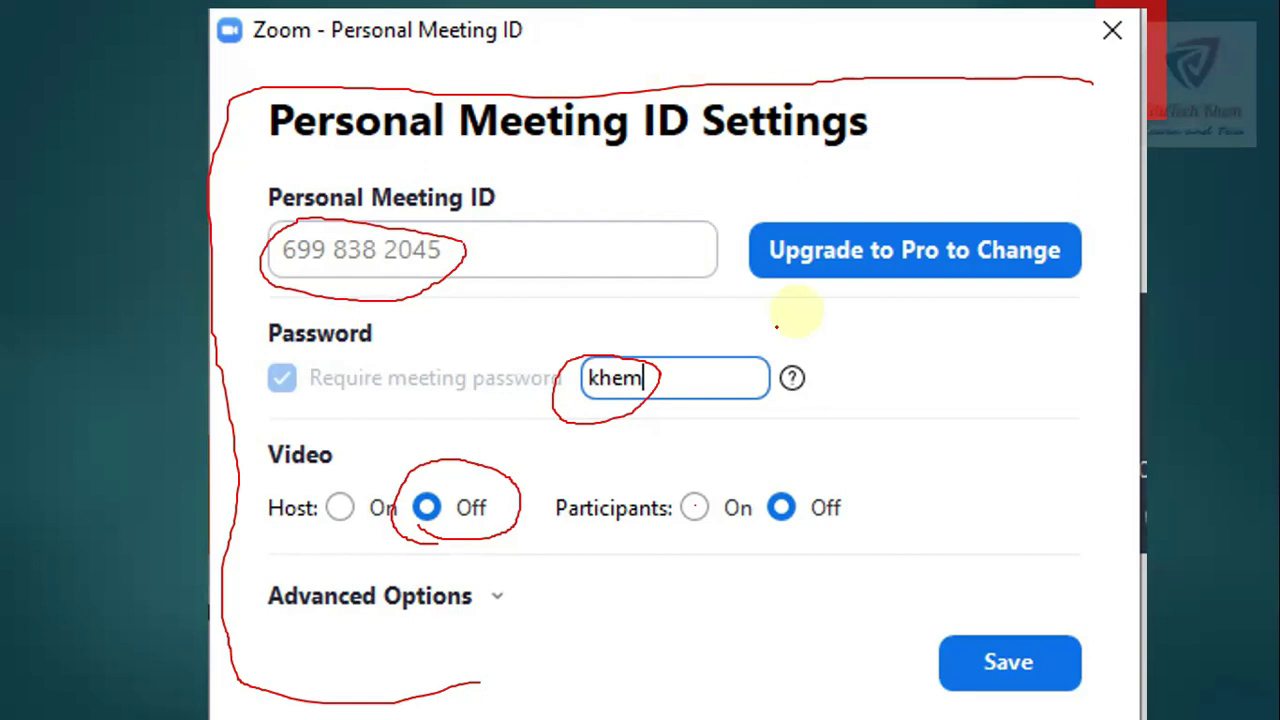
mouse_move(967, 620)
mouse_down()
mouse_move(1014, 626)
mouse_move(950, 615)
mouse_up()
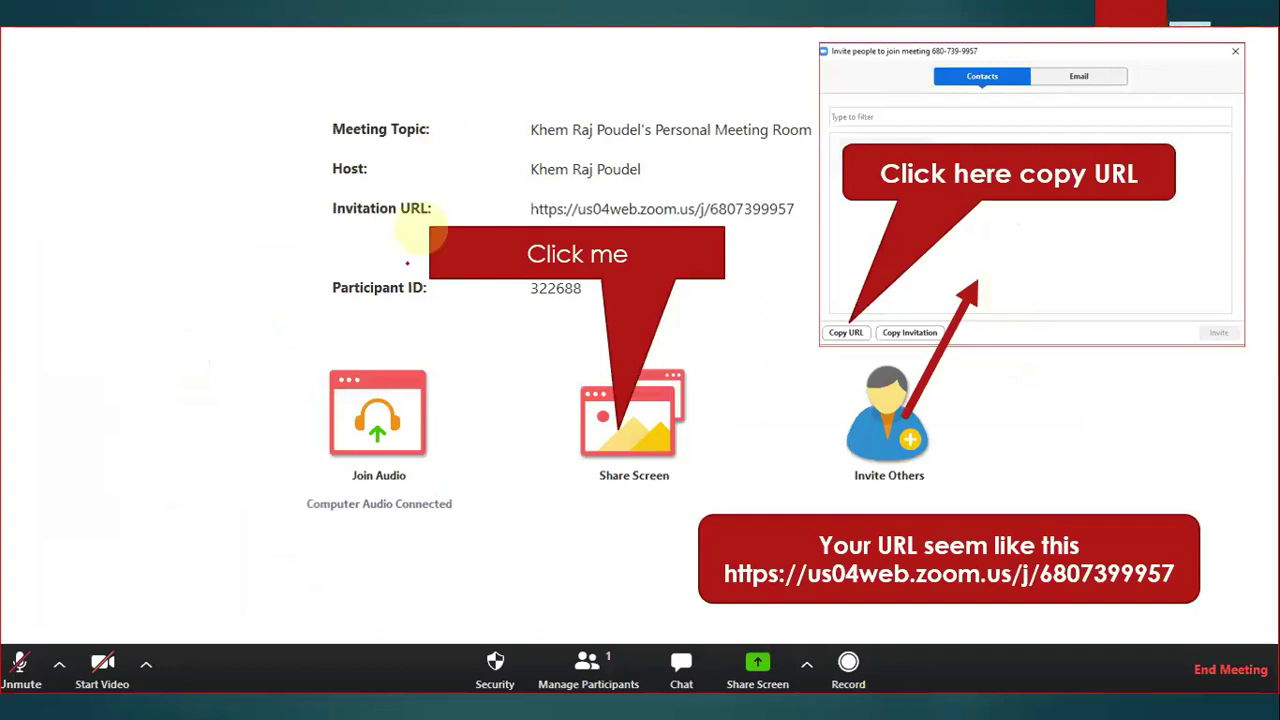
Circle the Share Screen icon on the meeting slide, and end the slide show discarding the ink annotations.
mouse_move(701, 372)
mouse_down()
mouse_move(529, 434)
mouse_move(712, 372)
mouse_up()
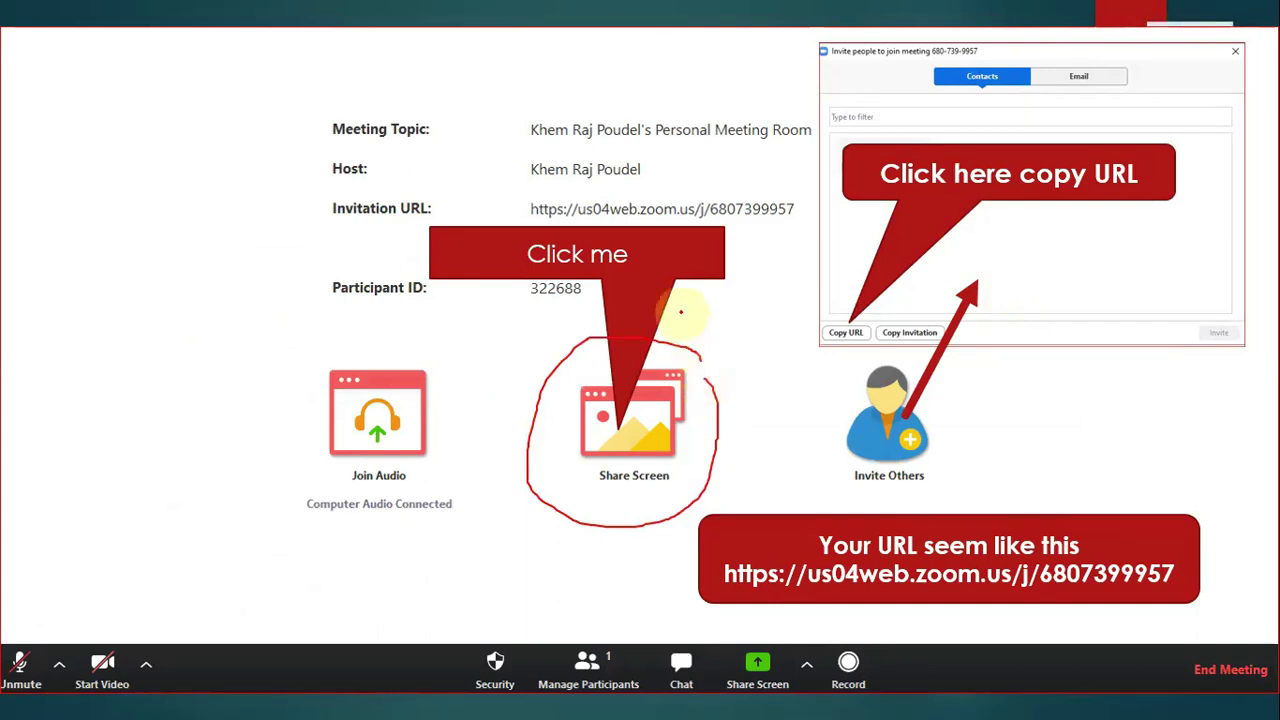
click(323, 86)
key(Escape)
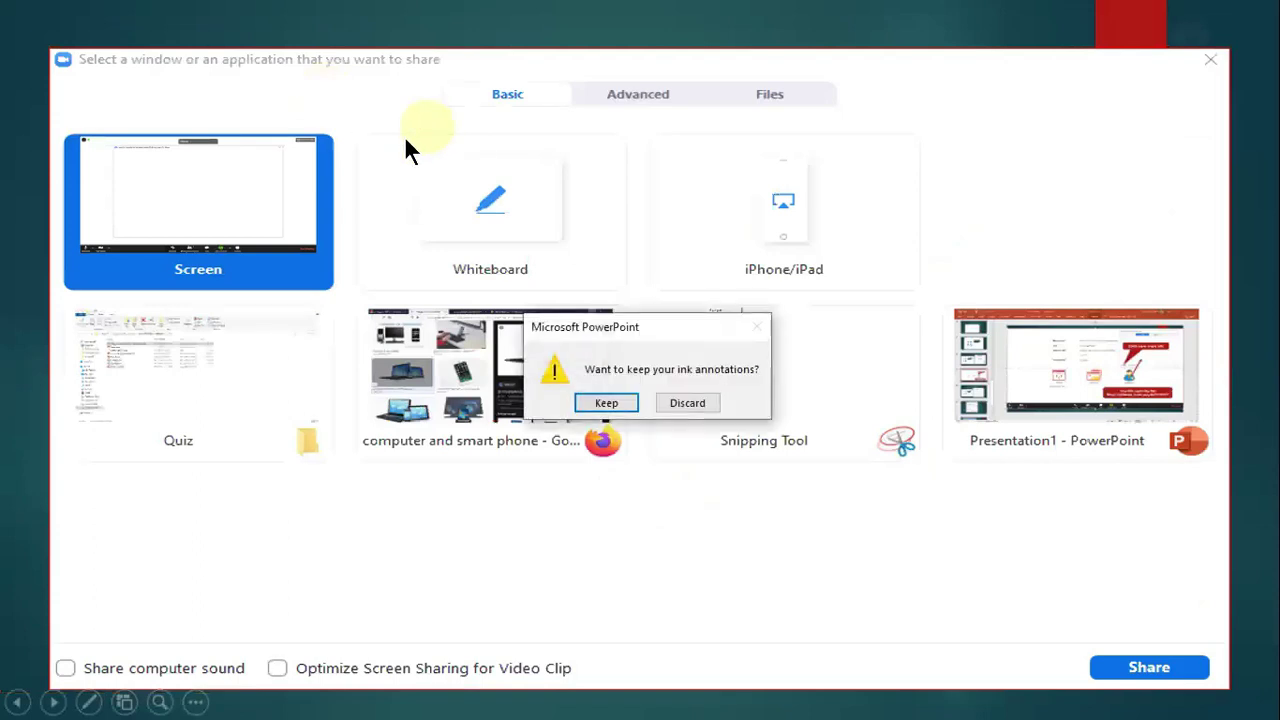
click(690, 402)
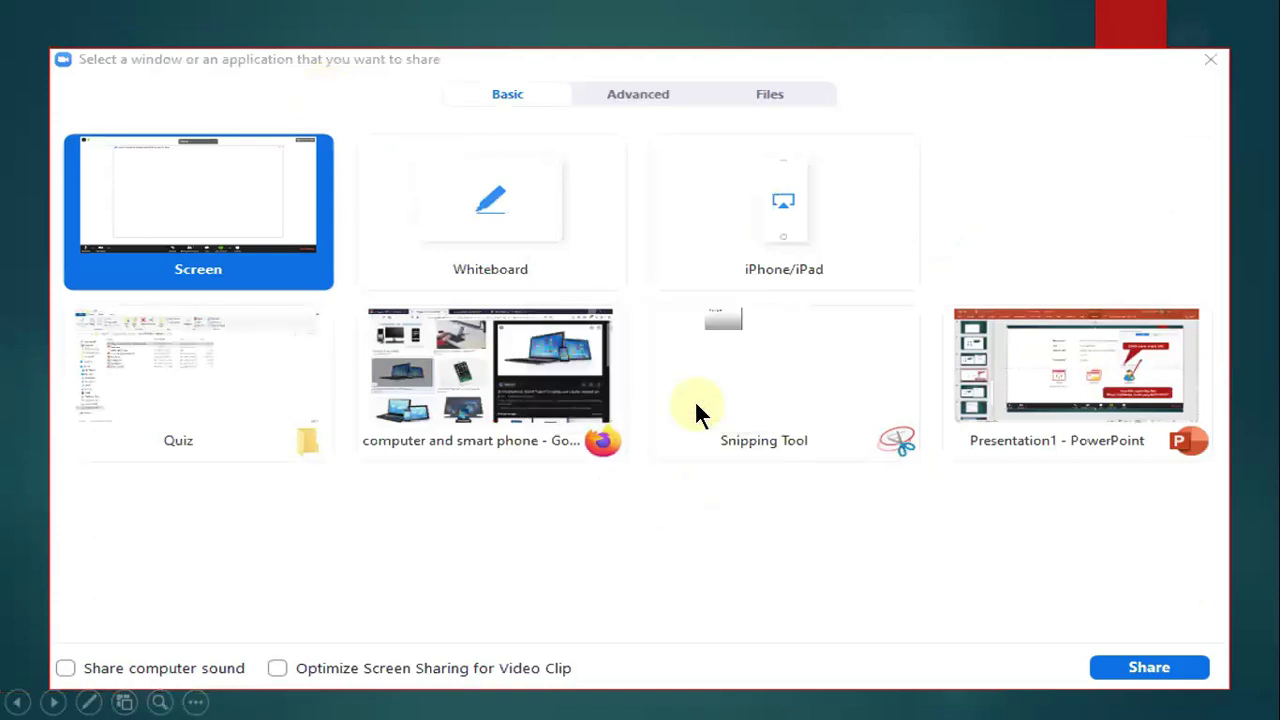
key(Escape)
Switch through Chrome back to the PowerPoint presentation and select slide 32, which explains sharing the screen and copying the URL.
click(574, 701)
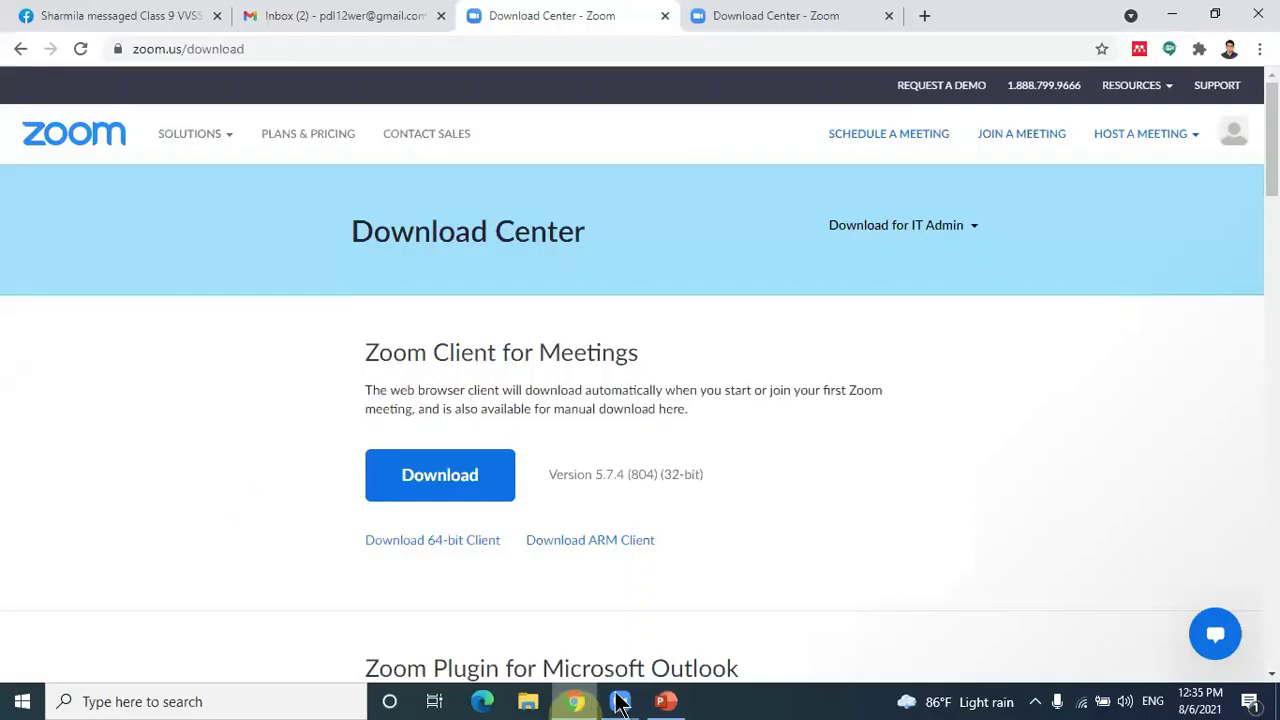
click(683, 703)
click(84, 395)
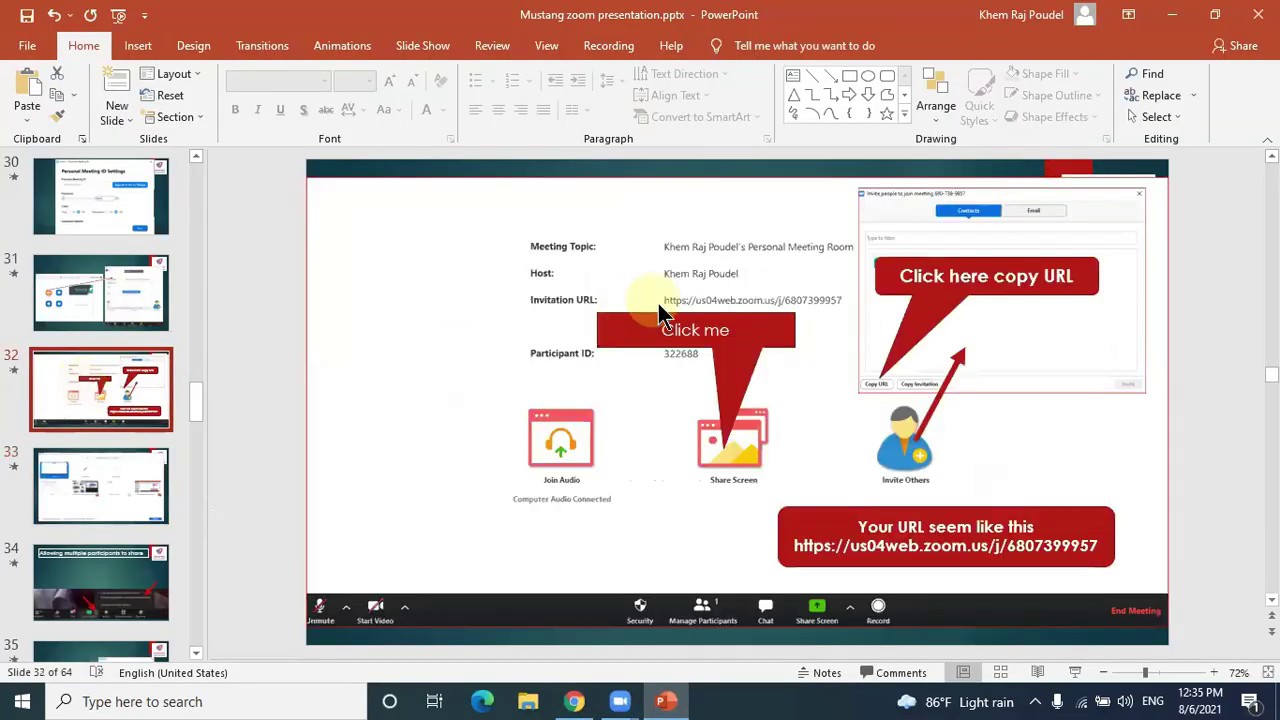
click(653, 444)
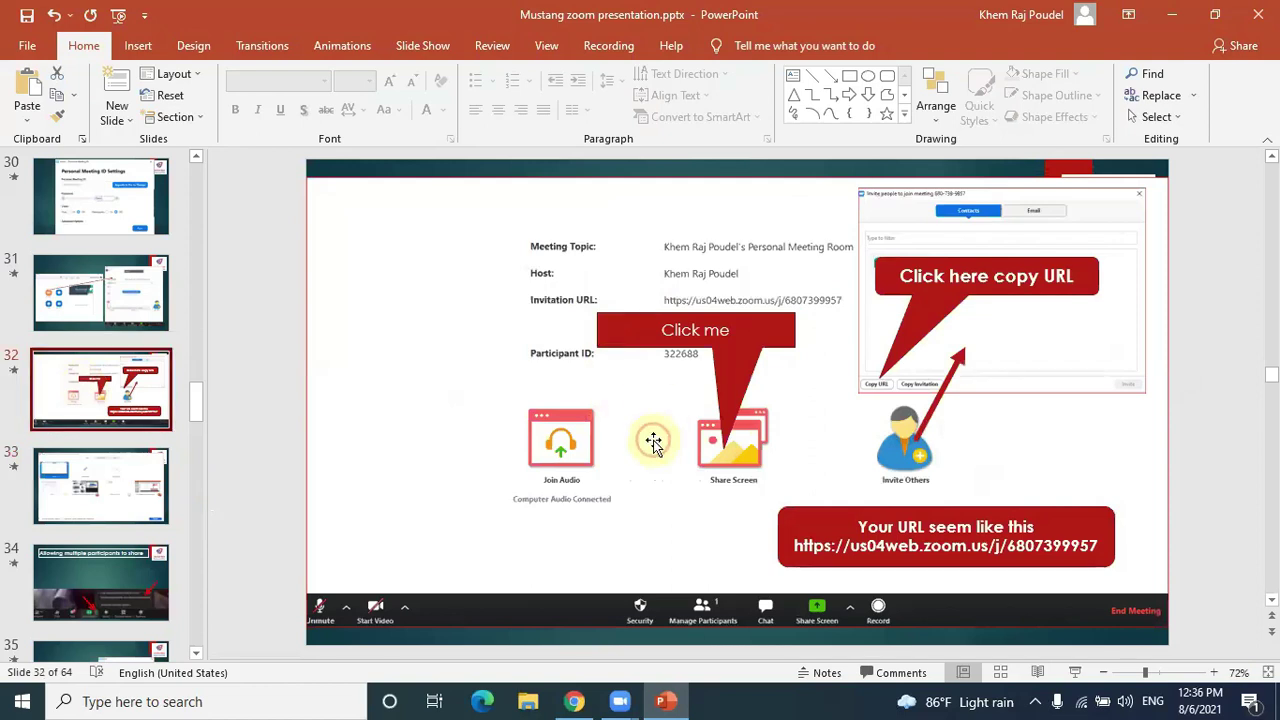